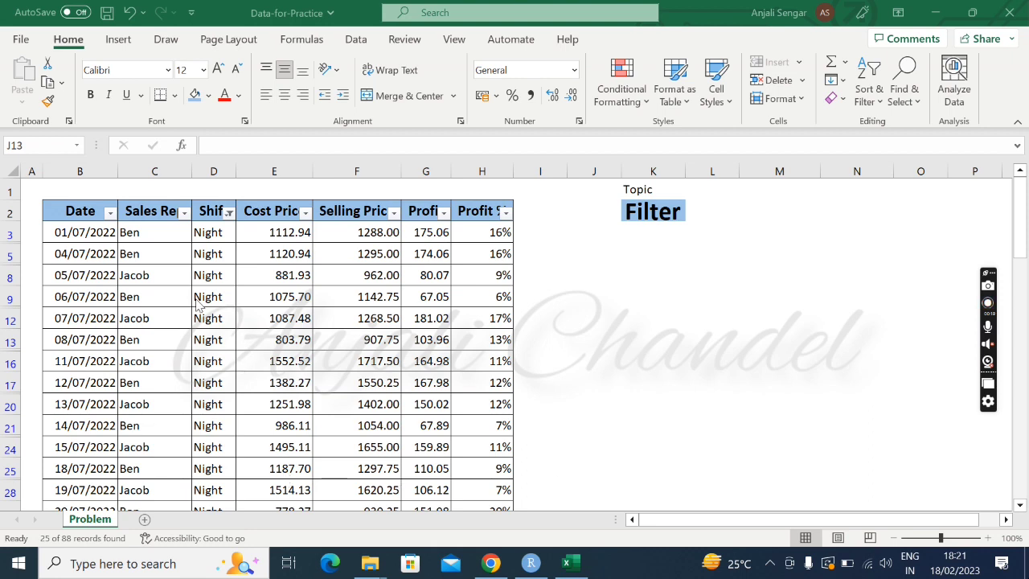
Turn off the existing filter on the table's header row, Date through Profit %.
click(74, 211)
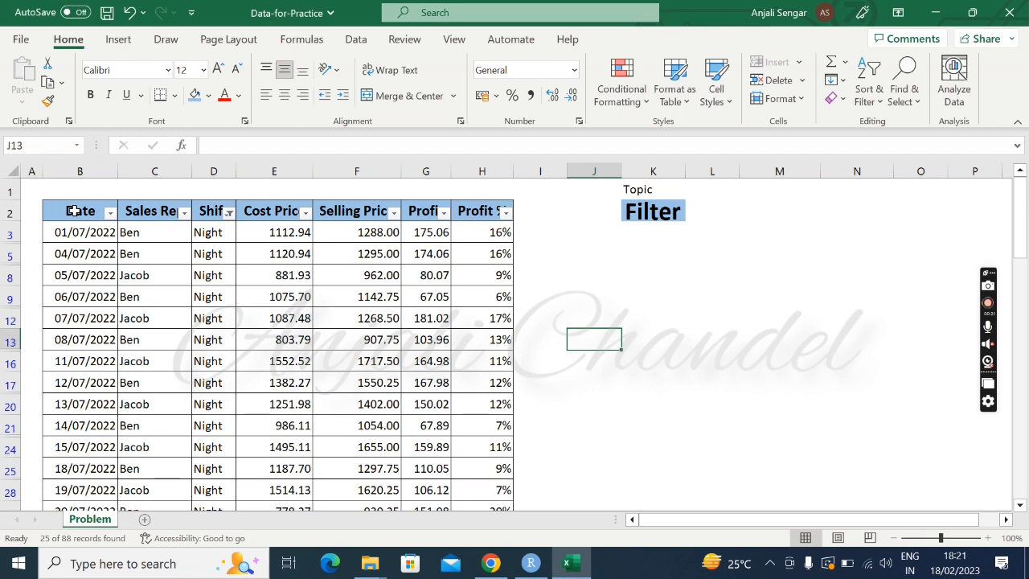
click(73, 211)
key(shift+Right)
key(shift+Right)
key(shift+Right)
key(shift+Right)
key(shift+Right)
key(shift+Right)
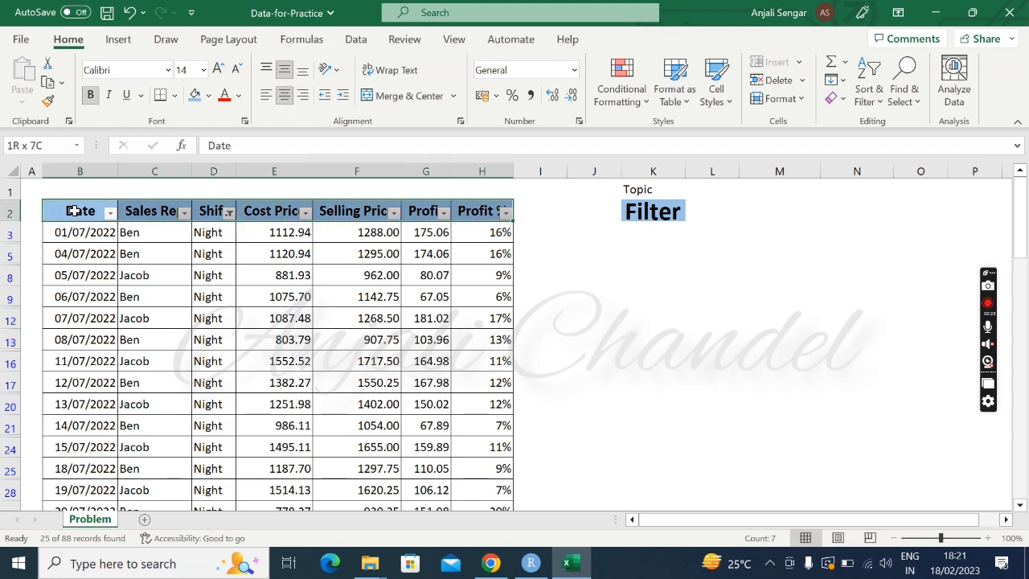
click(873, 93)
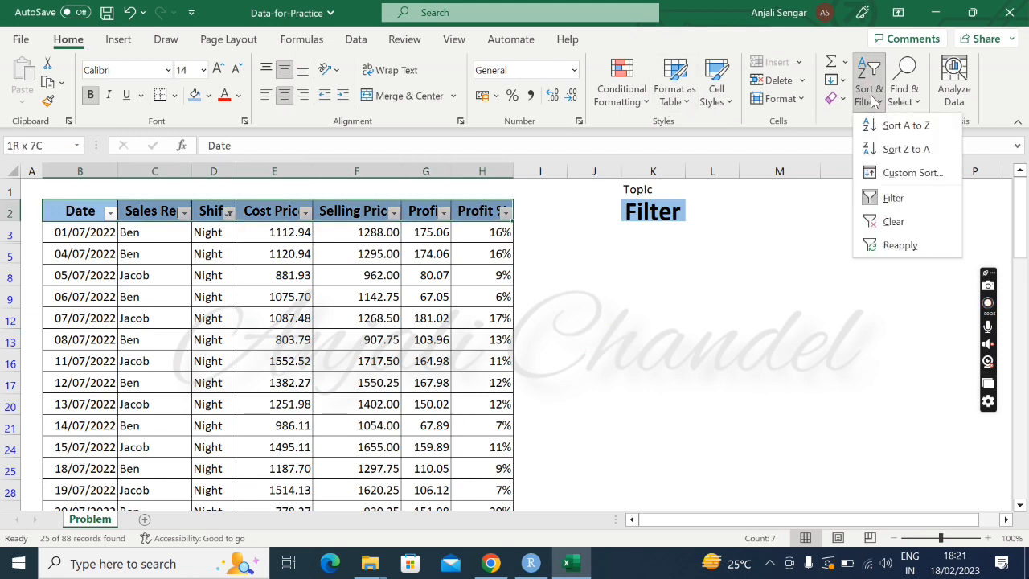
click(880, 201)
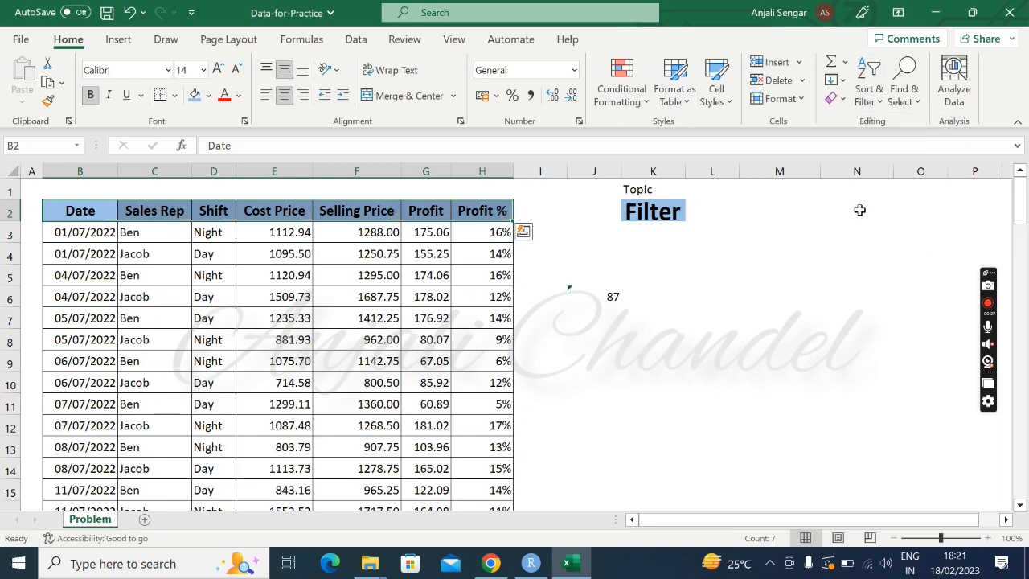
Delete the COUNT formula from cell J6 beside the table.
click(634, 317)
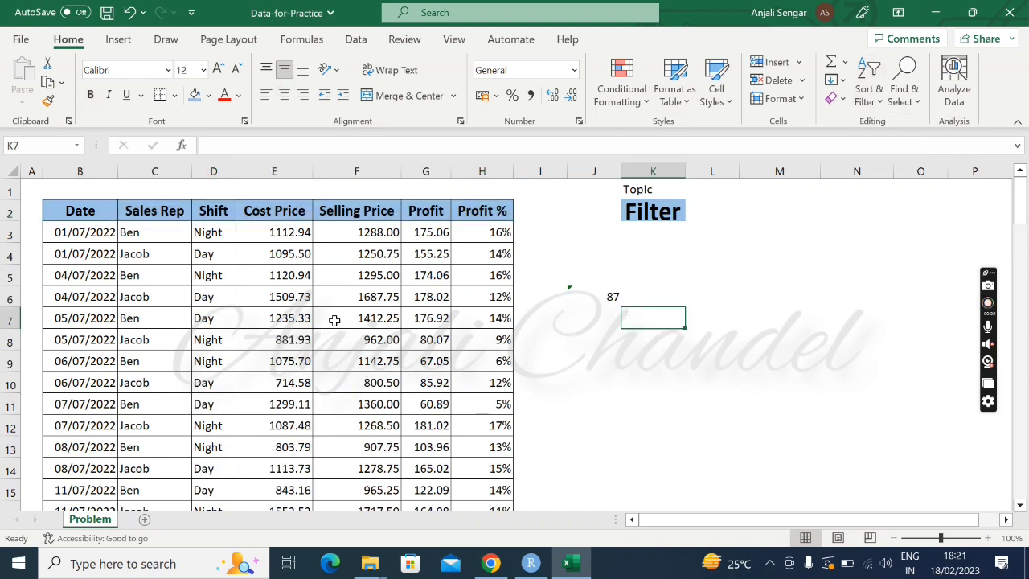
click(576, 296)
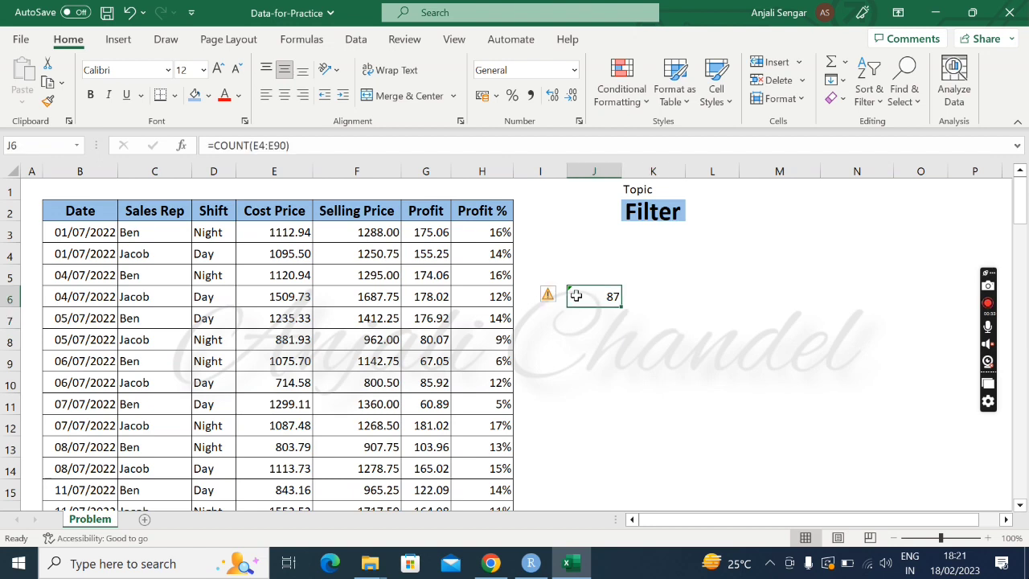
key(Delete)
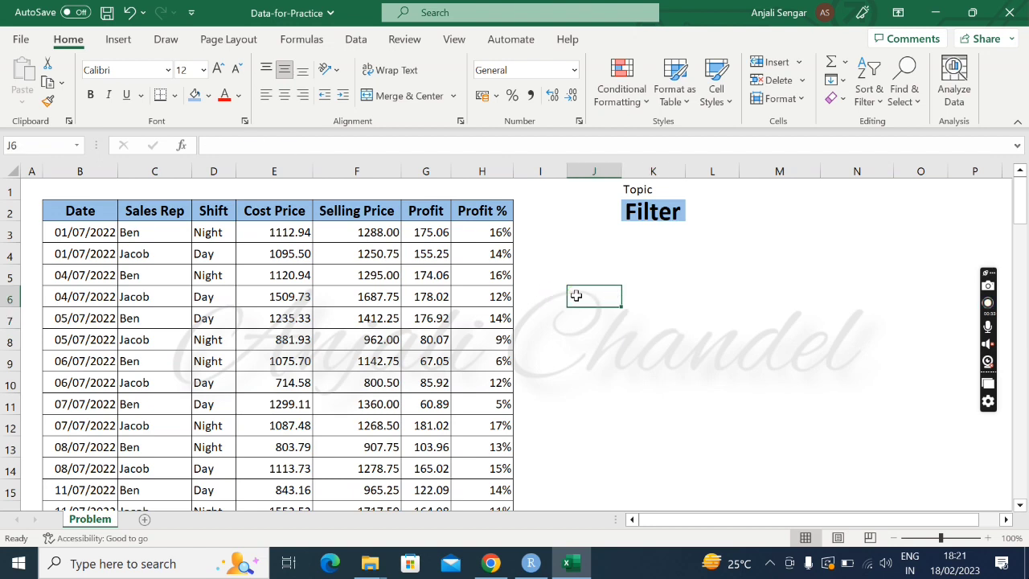
Apply a filter to the header row B2:H2, from Date to Profit %.
click(85, 213)
key(shift+Right)
key(shift+Right)
key(shift+Right)
key(shift+Right)
key(shift+Right)
key(shift+Right)
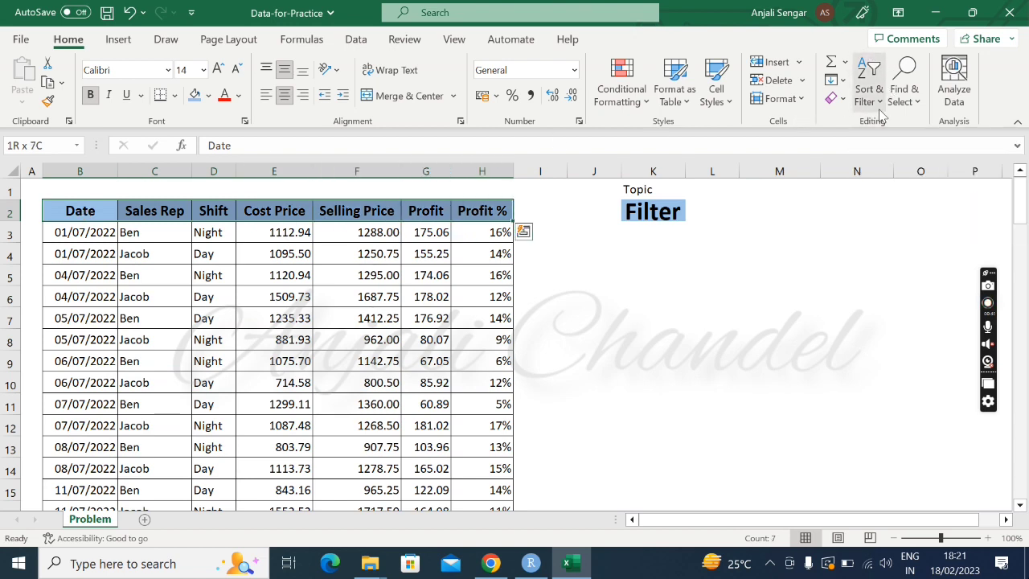
click(881, 115)
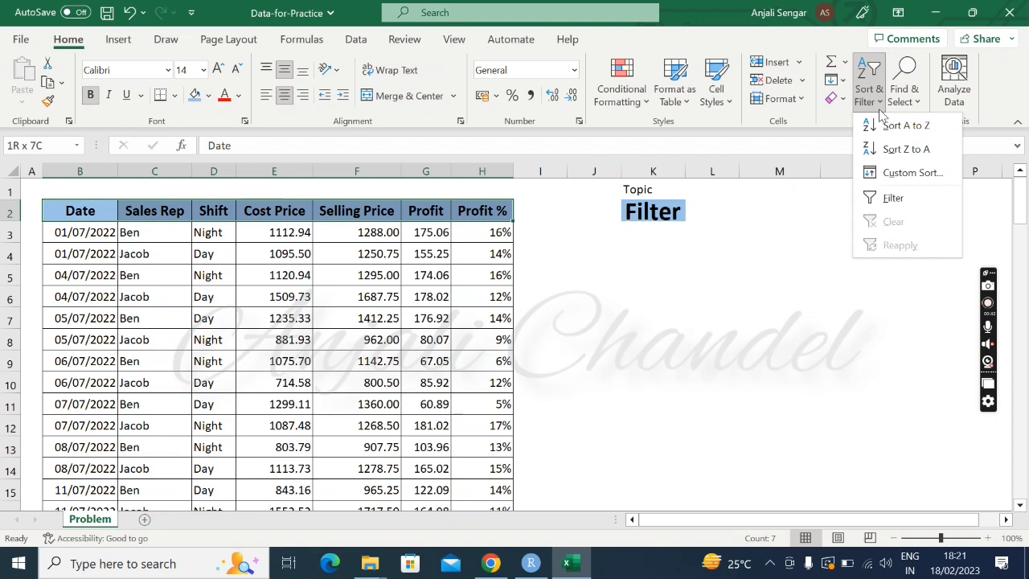
click(889, 200)
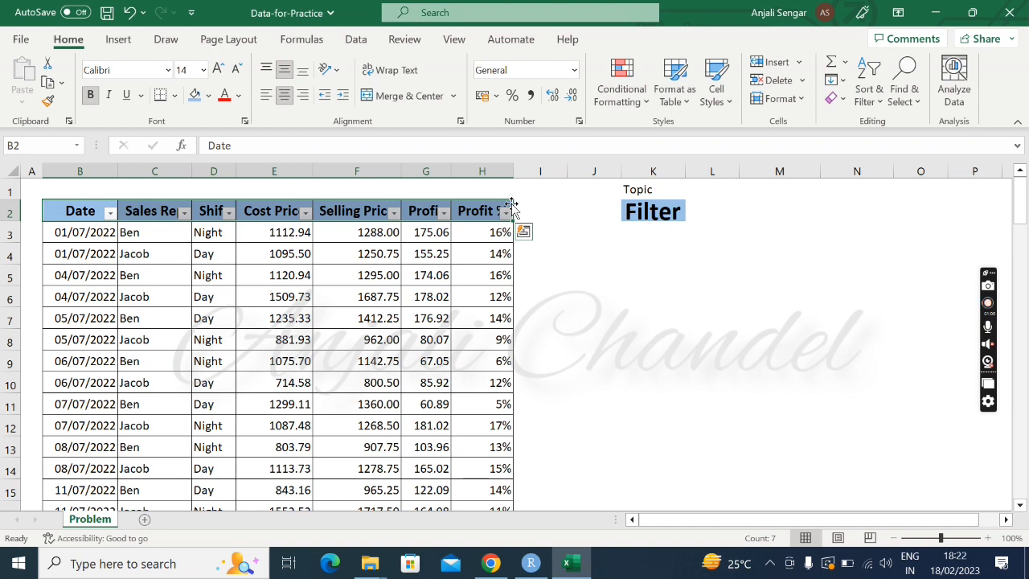
Filter the Shift column to show only Day entries and look through the filtered rows.
click(231, 214)
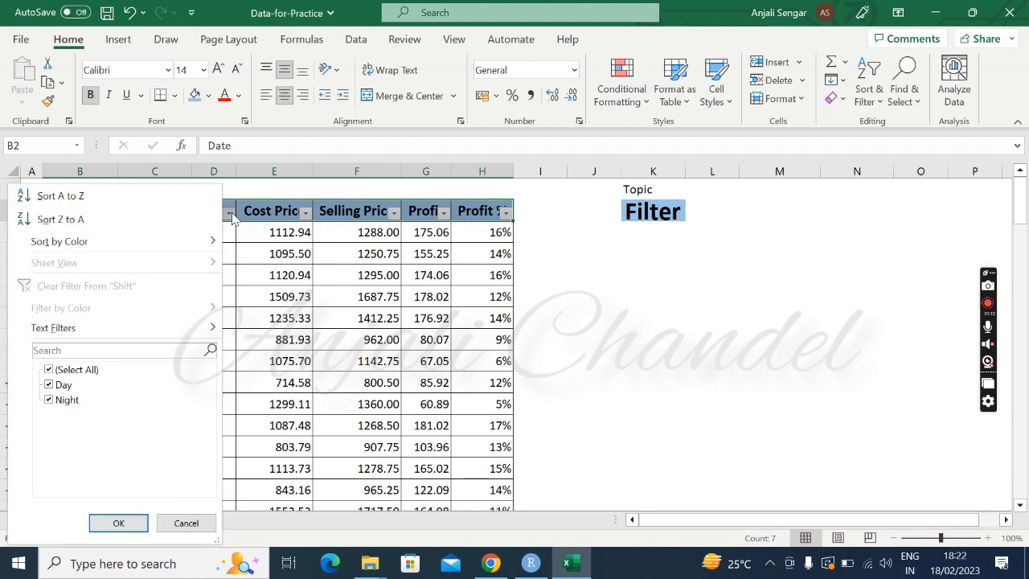
click(50, 401)
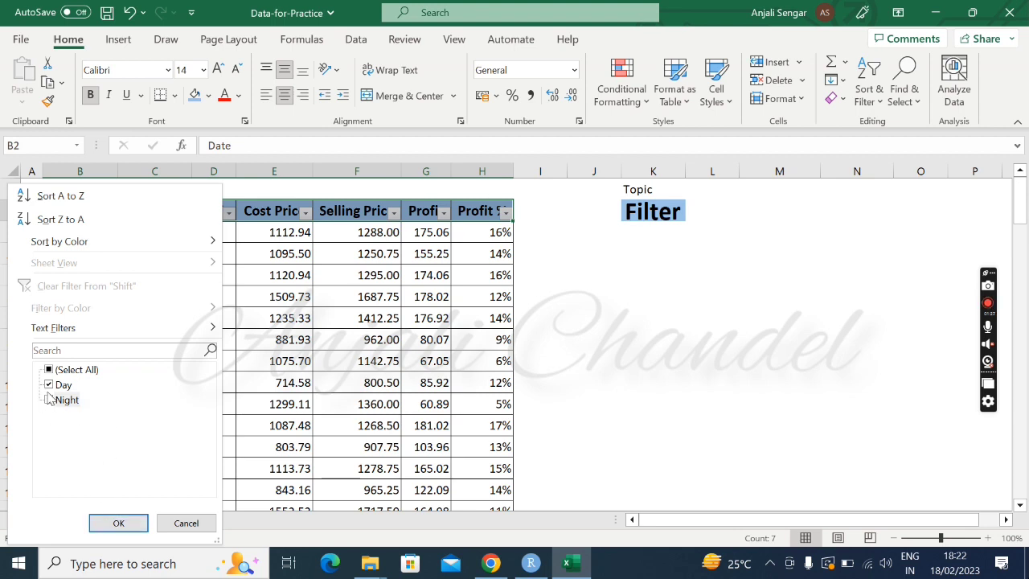
click(101, 518)
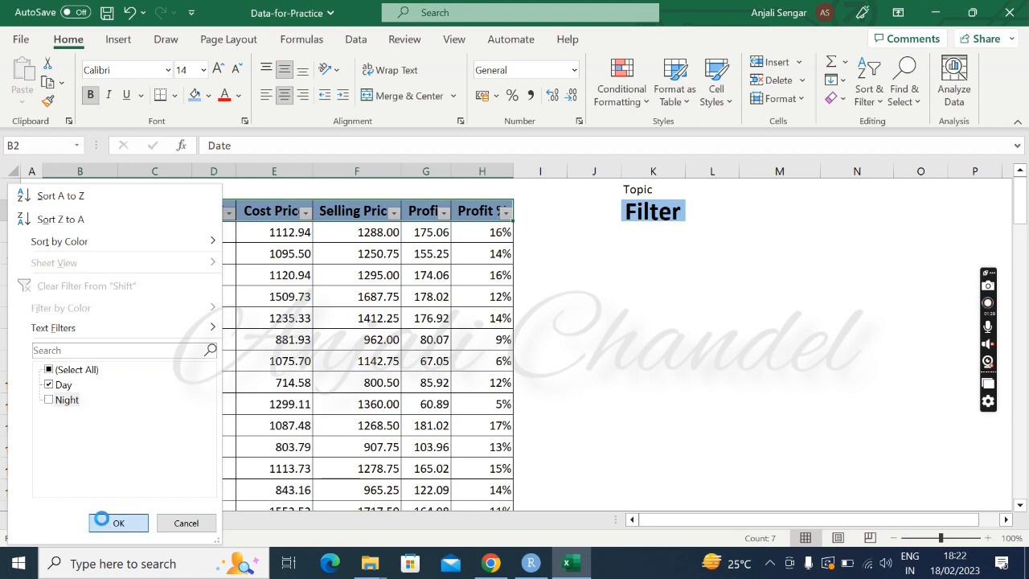
scroll(154, 381, down, 10)
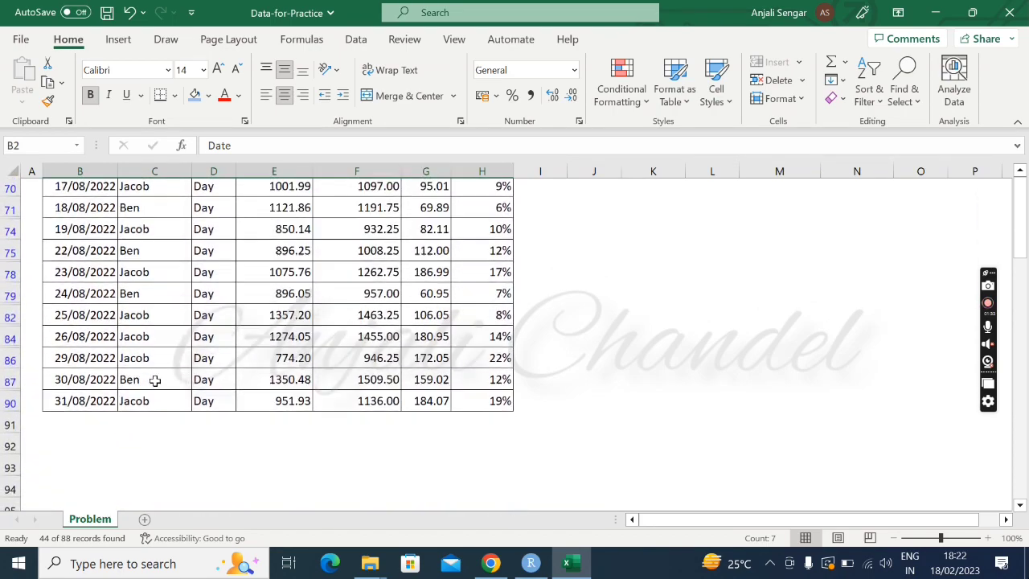
scroll(155, 381, up, 7)
scroll(155, 381, up, 5)
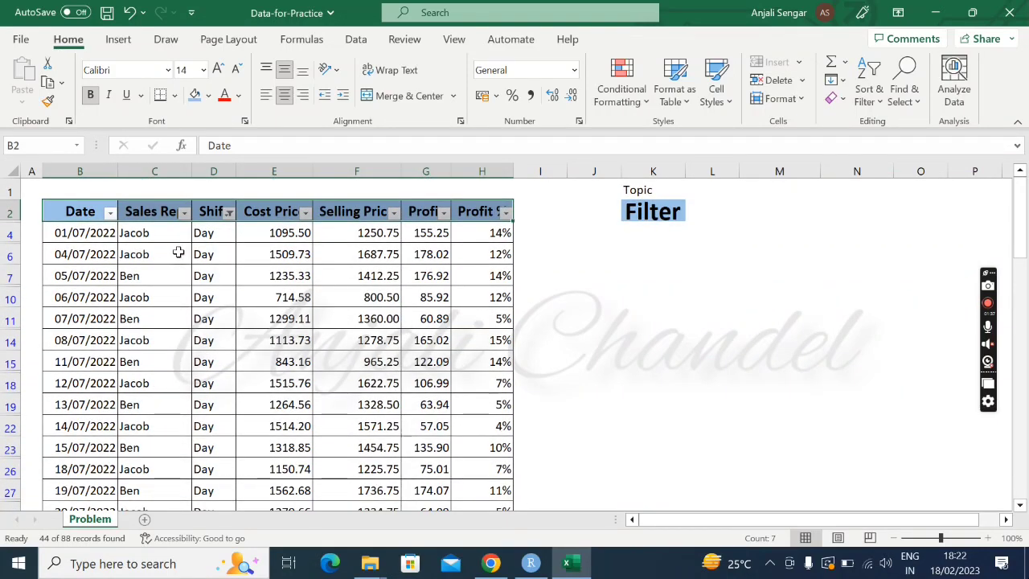
Filter the Date column to August 2022 only by excluding July, and look through the filtered rows.
click(111, 213)
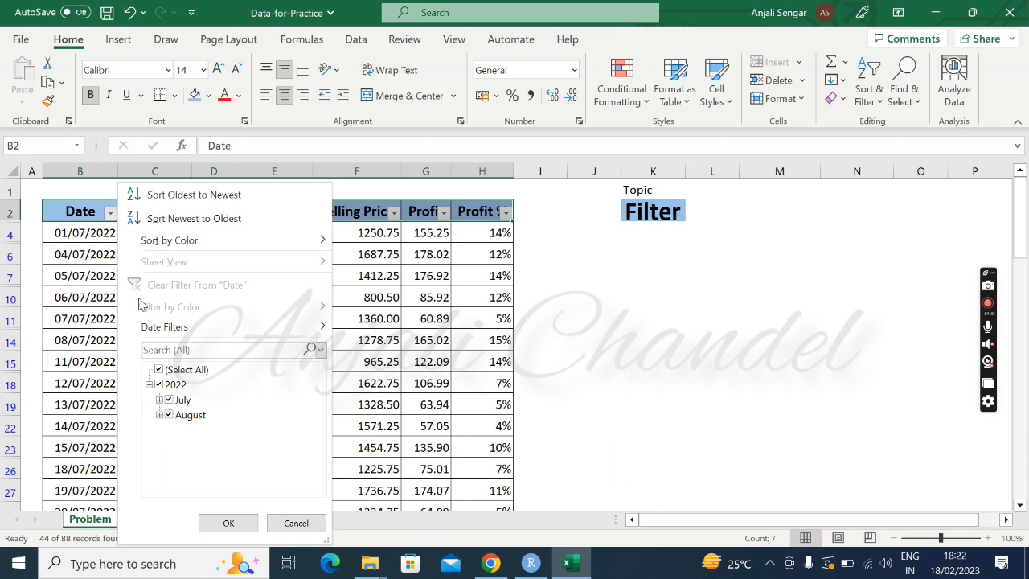
click(169, 401)
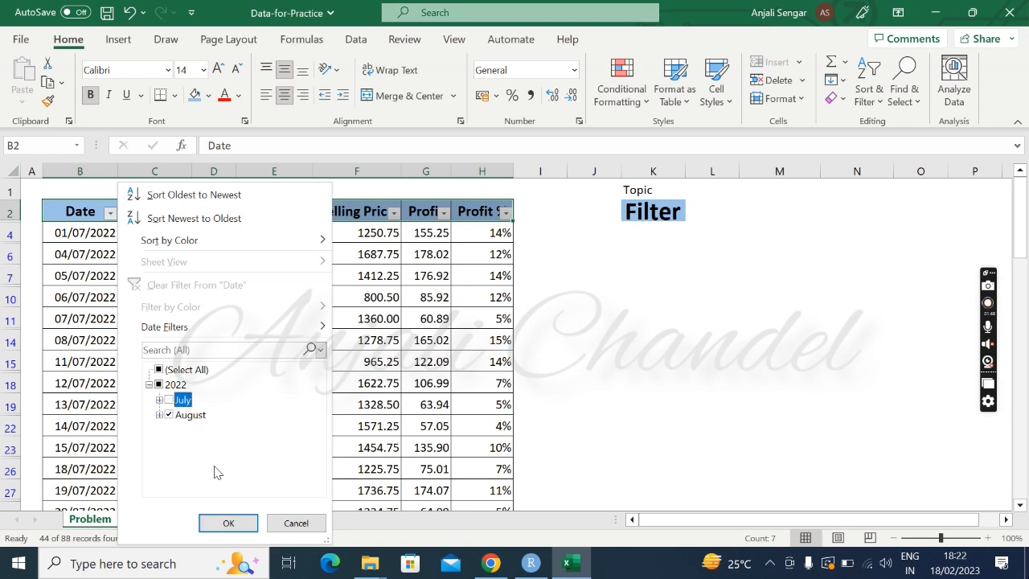
click(227, 524)
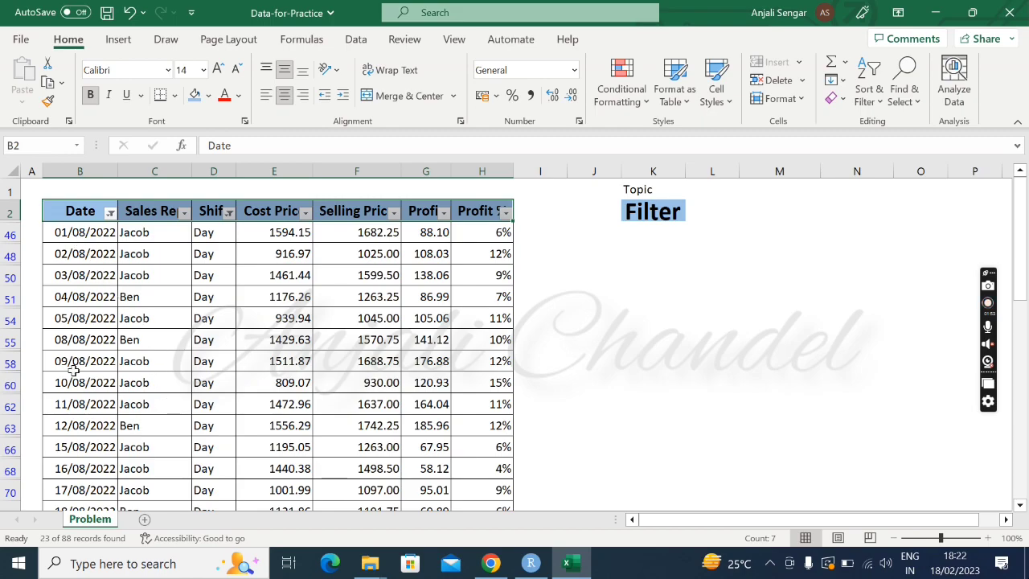
scroll(73, 368, down, 5)
scroll(73, 368, down, 2)
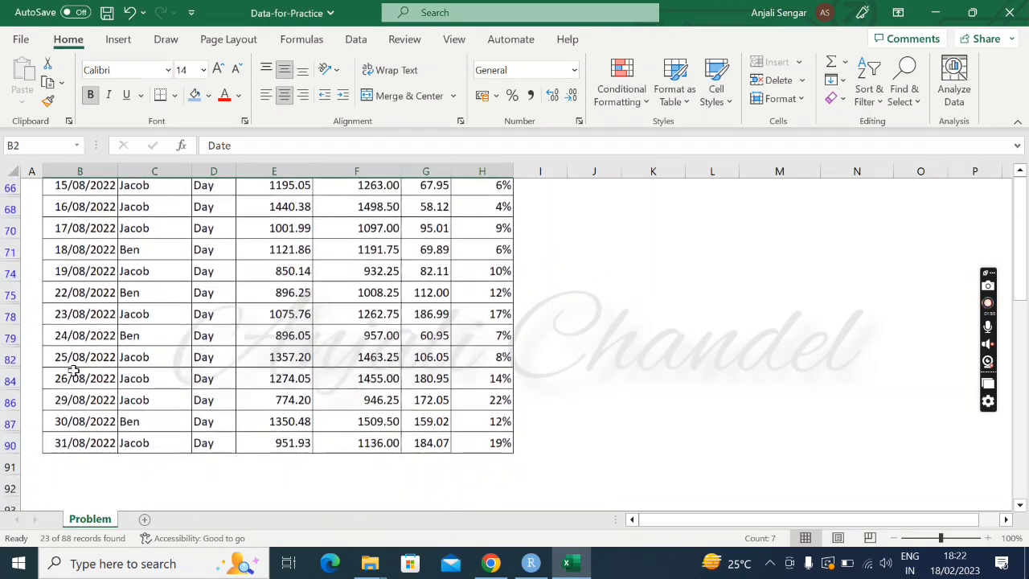
scroll(73, 368, up, 5)
scroll(74, 368, up, 1)
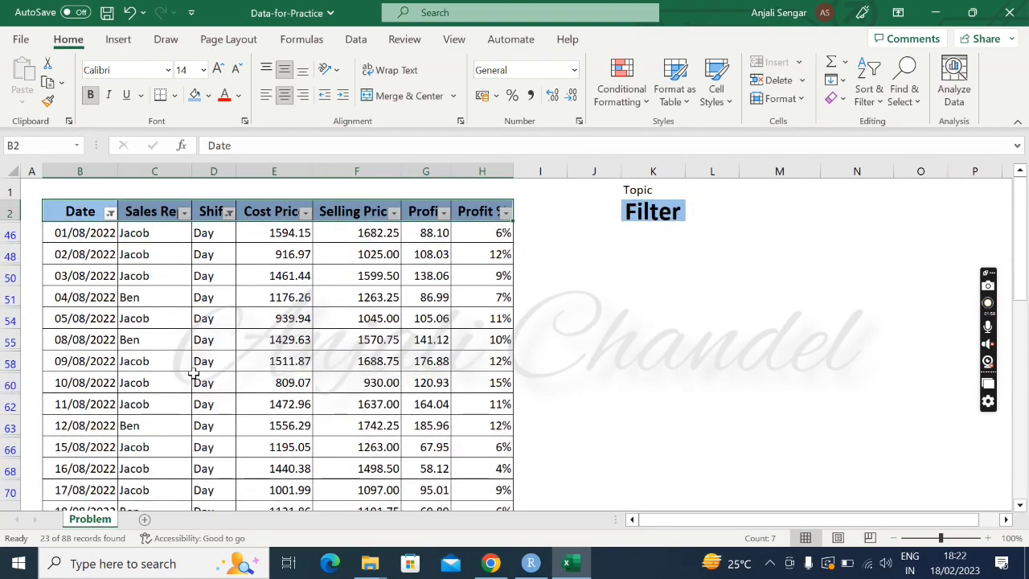
scroll(193, 373, down, 4)
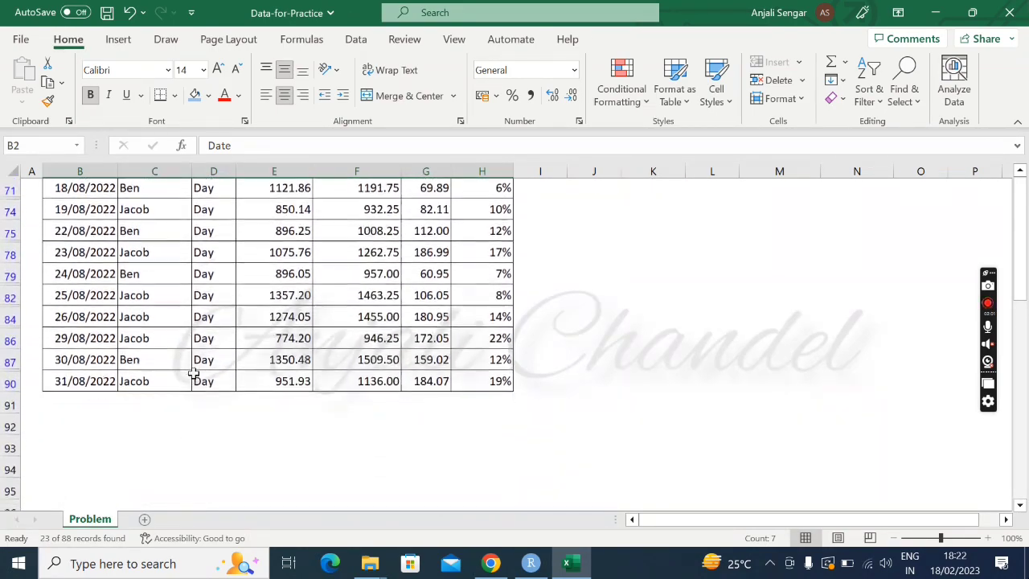
scroll(193, 373, up, 5)
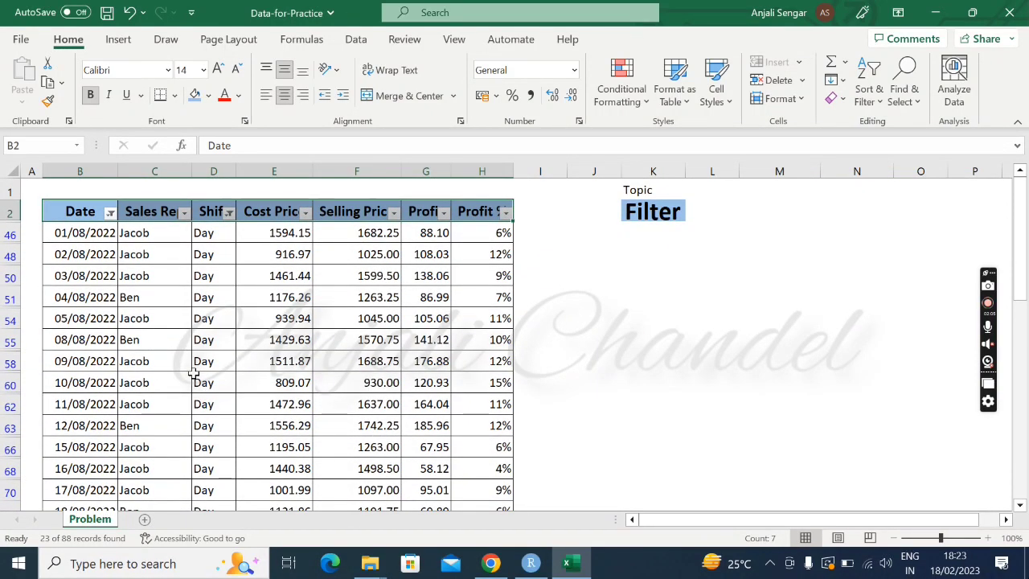
Narrow the Date filter to only 04, 05, 08, 09 and 10 August 2022.
click(110, 213)
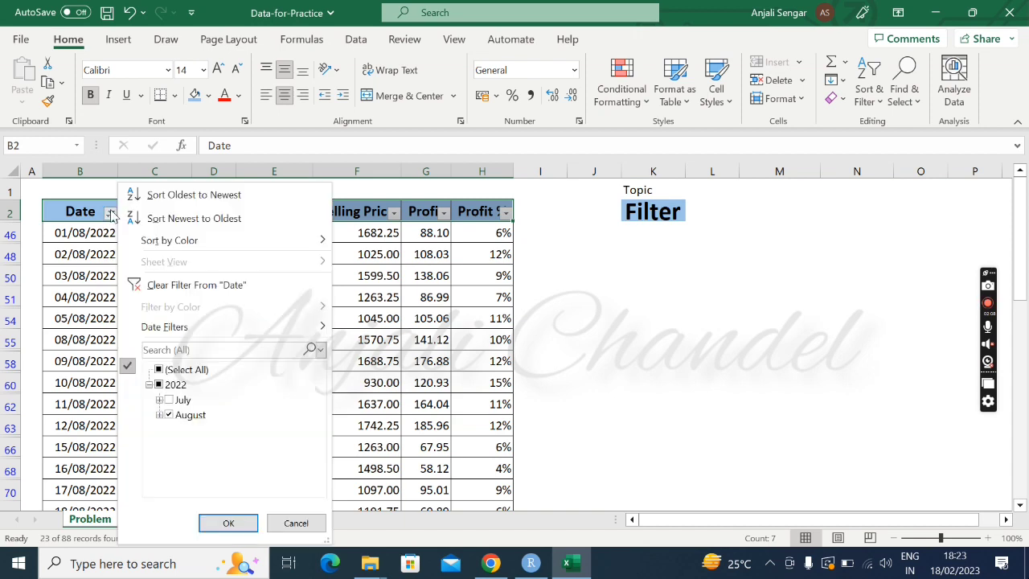
click(160, 414)
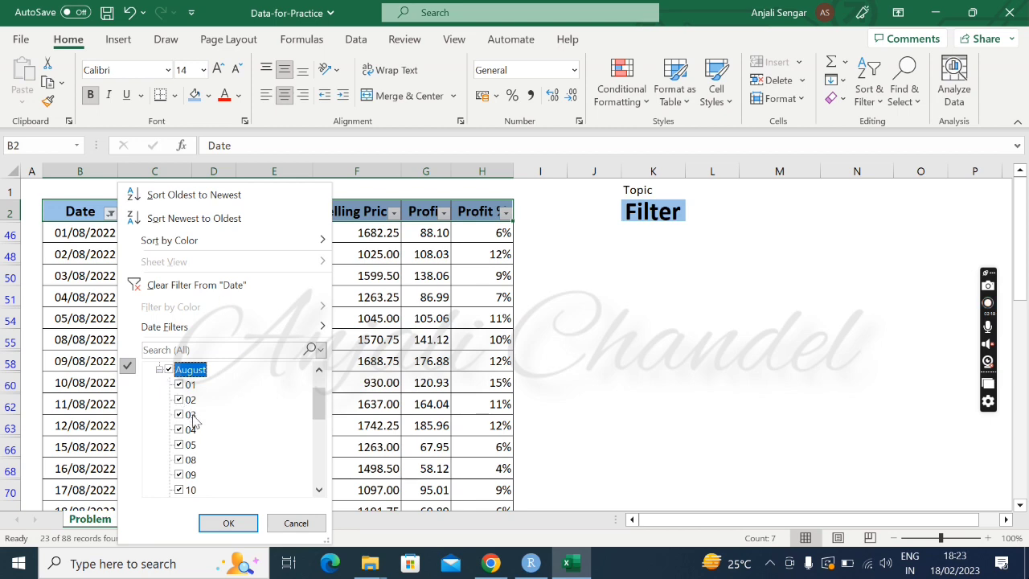
scroll(193, 419, down, 1)
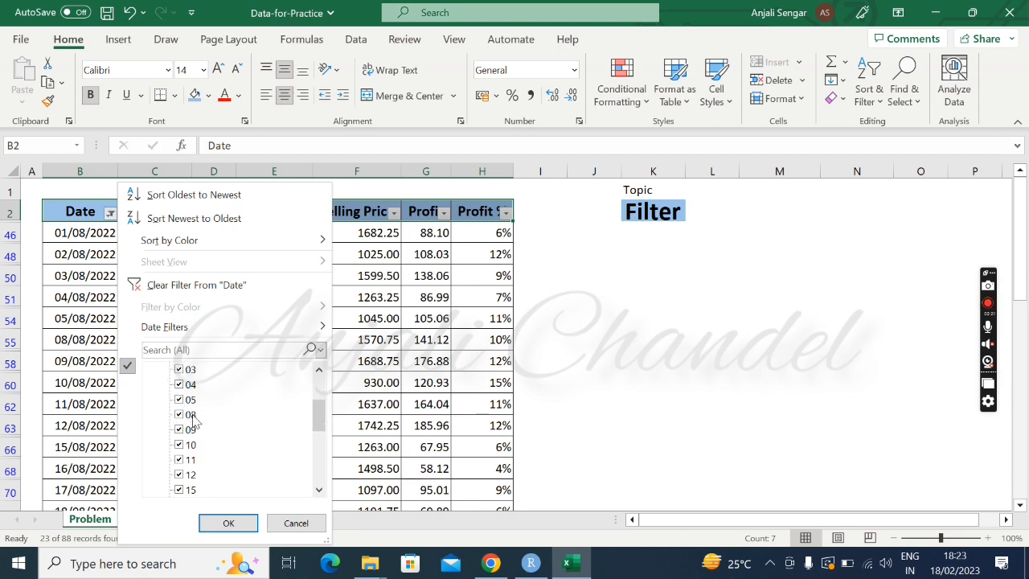
scroll(193, 420, down, 1)
scroll(193, 420, up, 2)
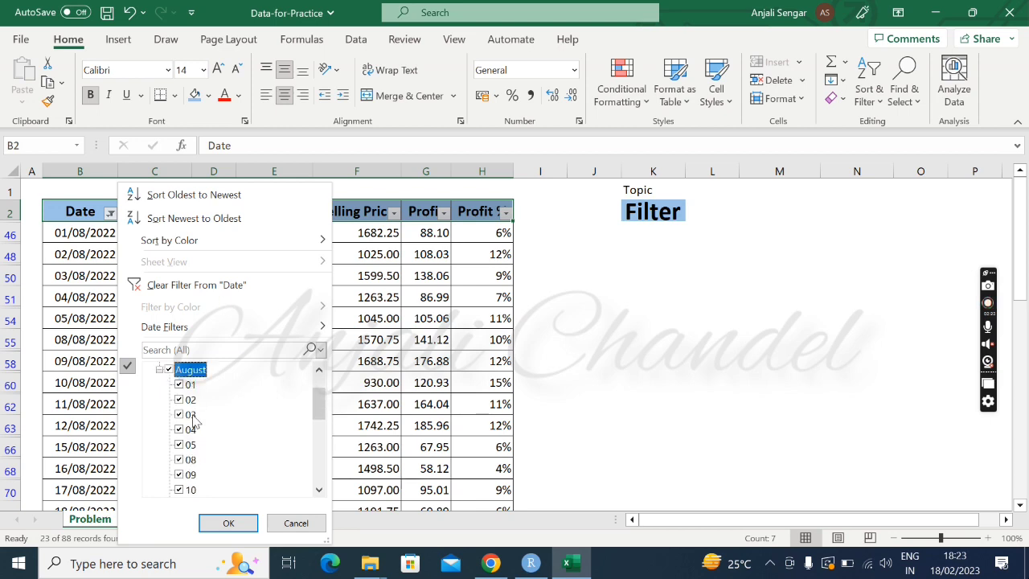
click(168, 370)
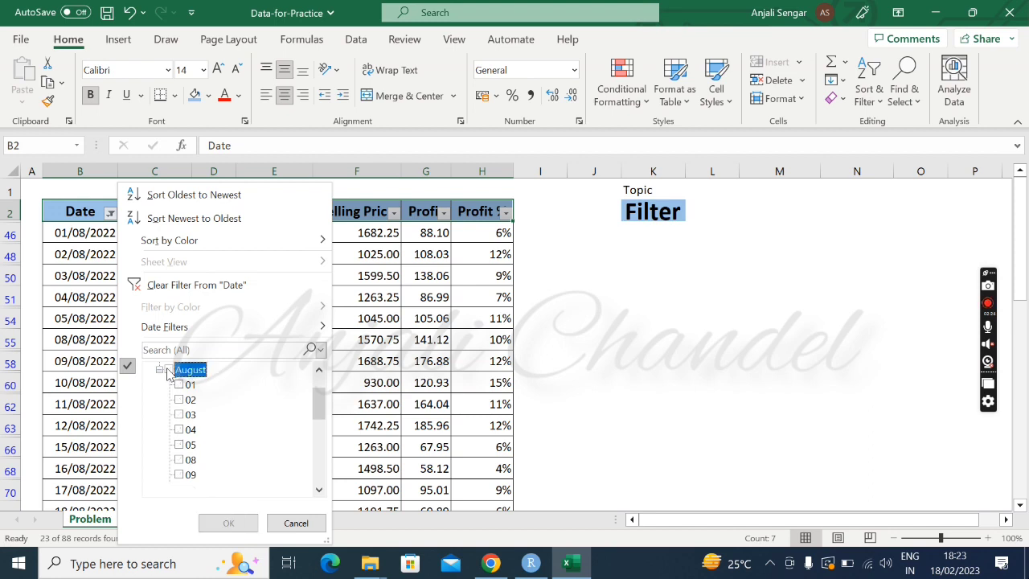
click(180, 432)
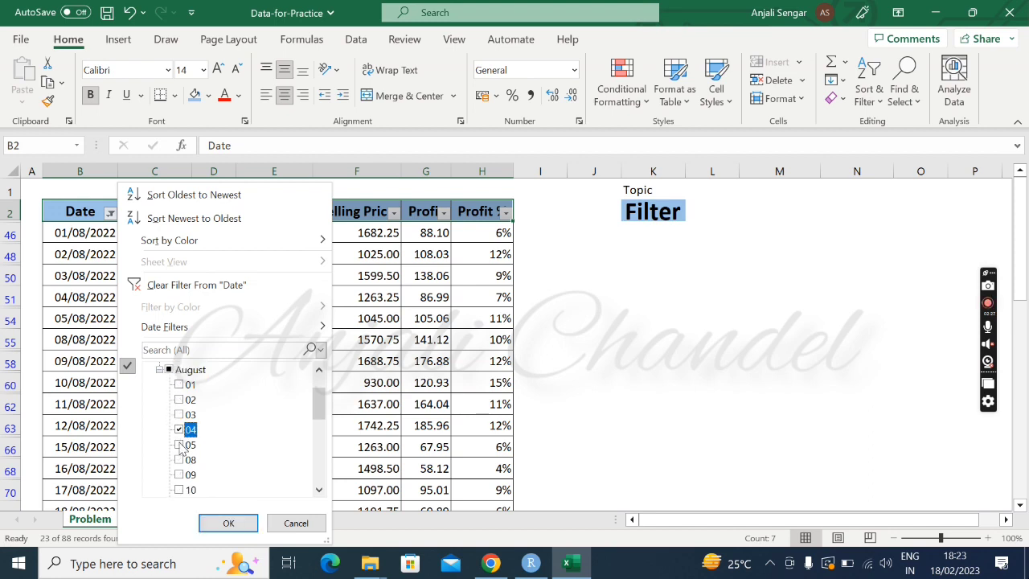
click(180, 444)
click(180, 460)
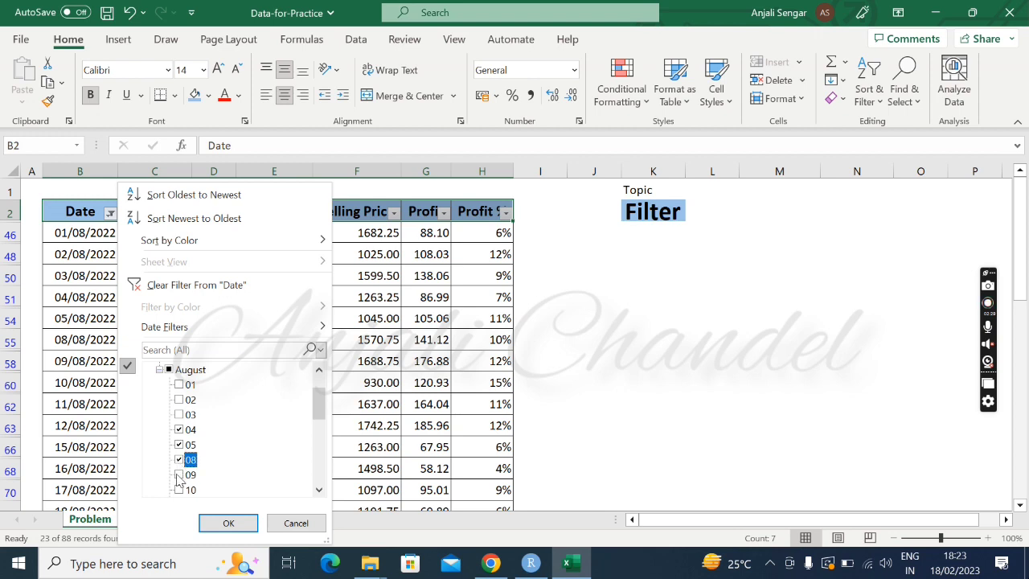
click(179, 475)
click(178, 490)
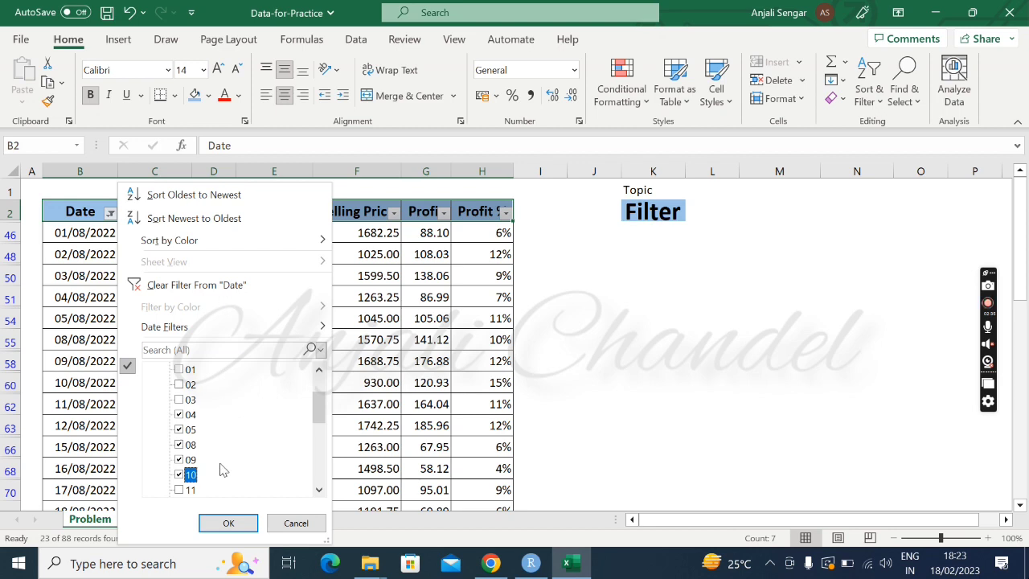
click(228, 522)
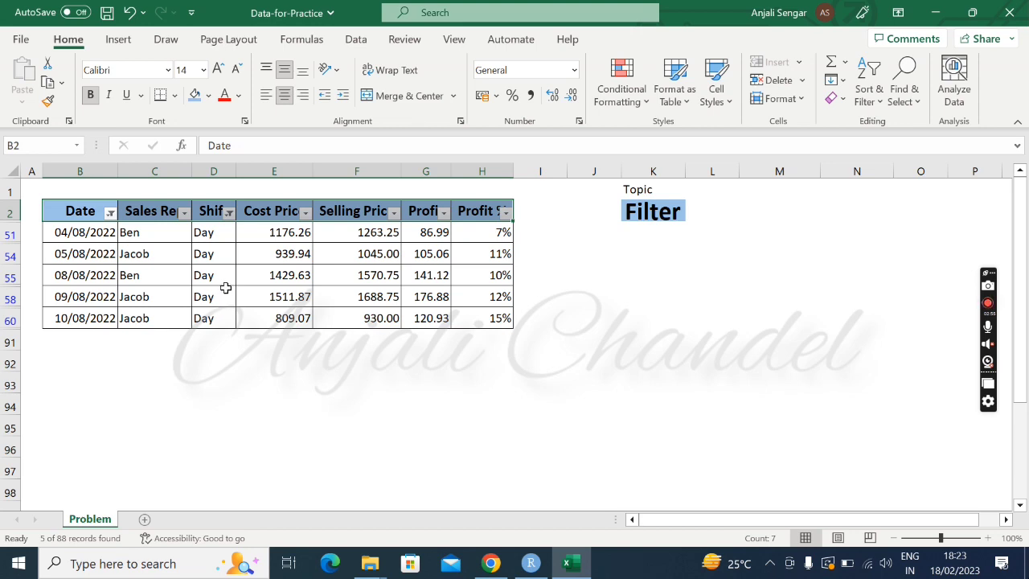
Reset the Shift filter to include all entries, both Day and Night.
click(229, 213)
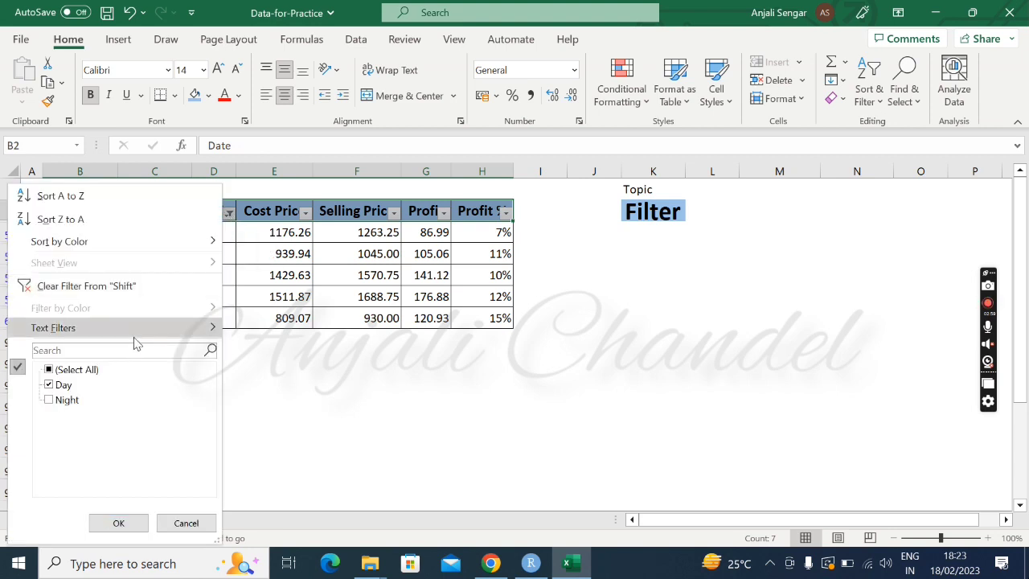
click(49, 369)
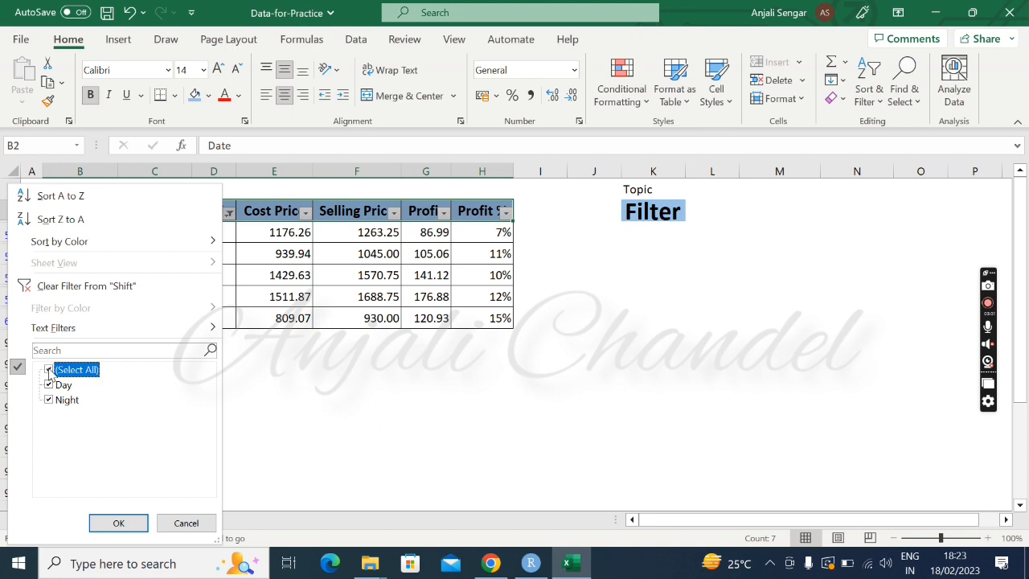
click(112, 523)
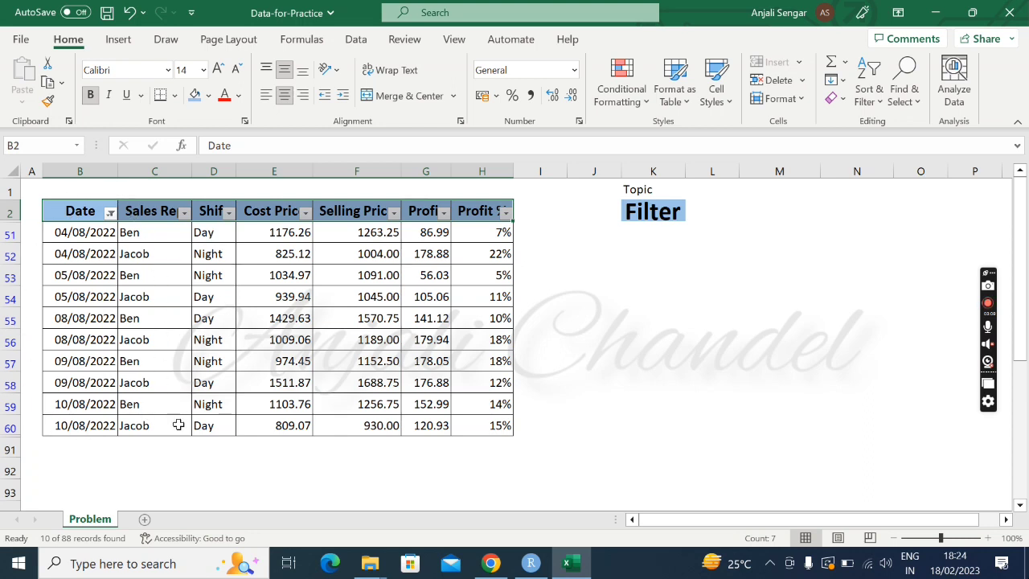
Filter the Shift column to show only Night entries by excluding Day.
click(229, 214)
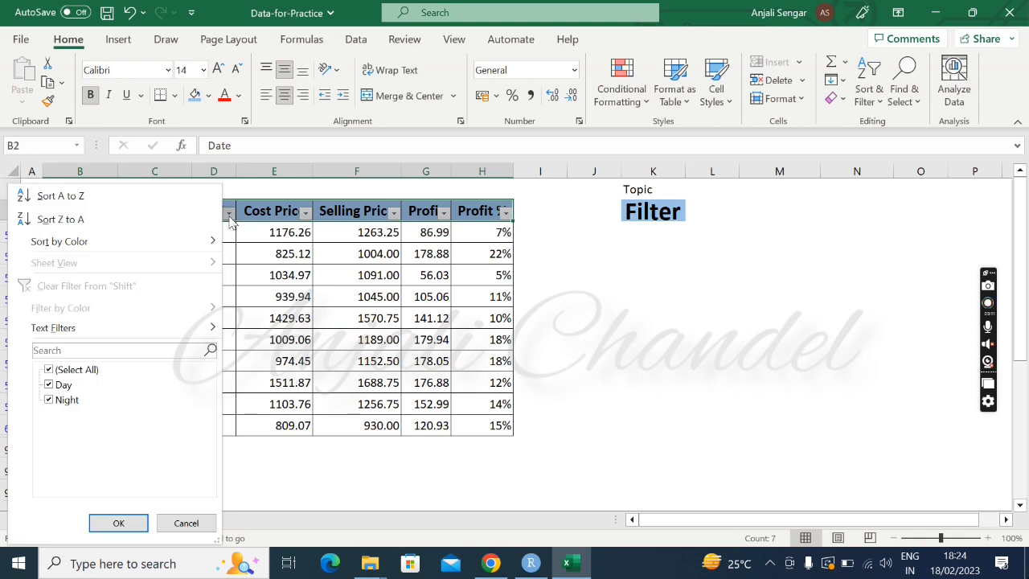
click(50, 386)
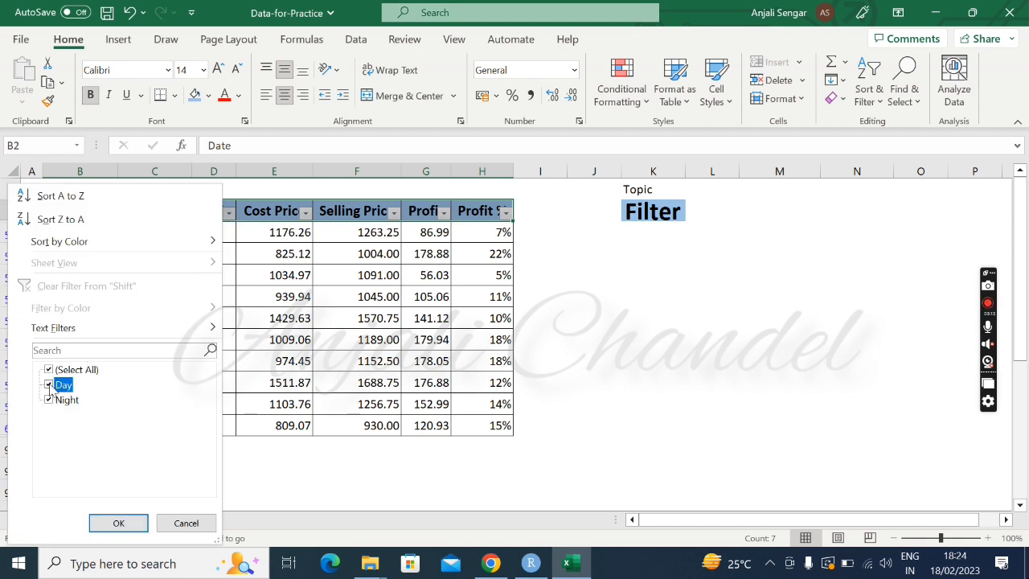
click(115, 523)
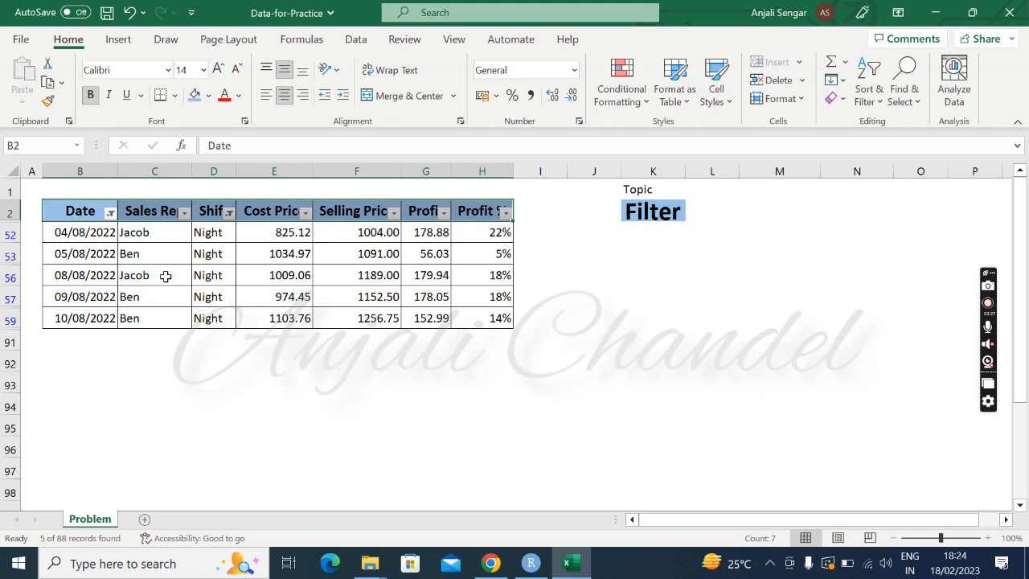
Reset the Date filter to include all dates in July and August 2022, and look through the filtered rows.
click(111, 212)
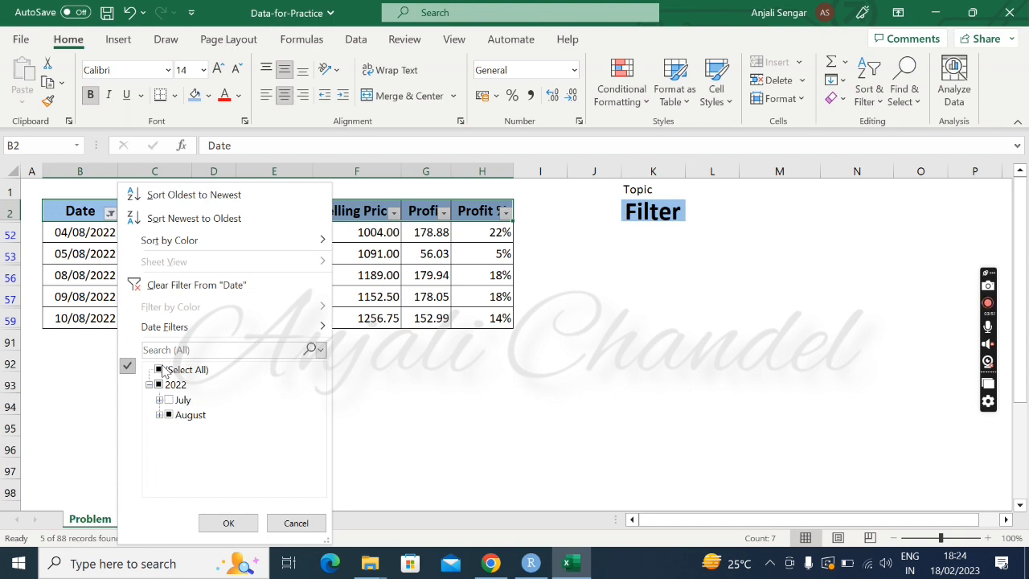
click(161, 370)
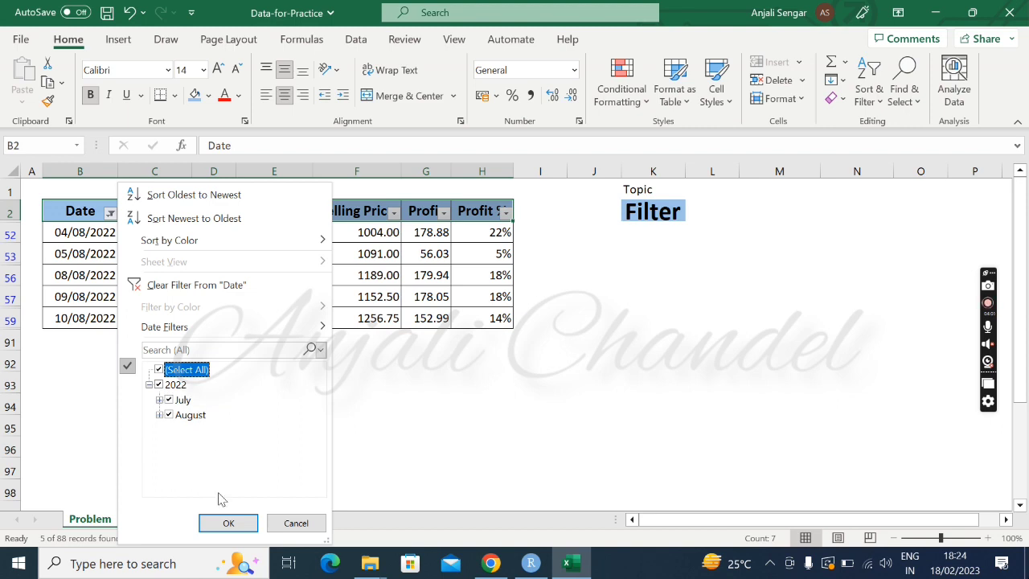
click(225, 523)
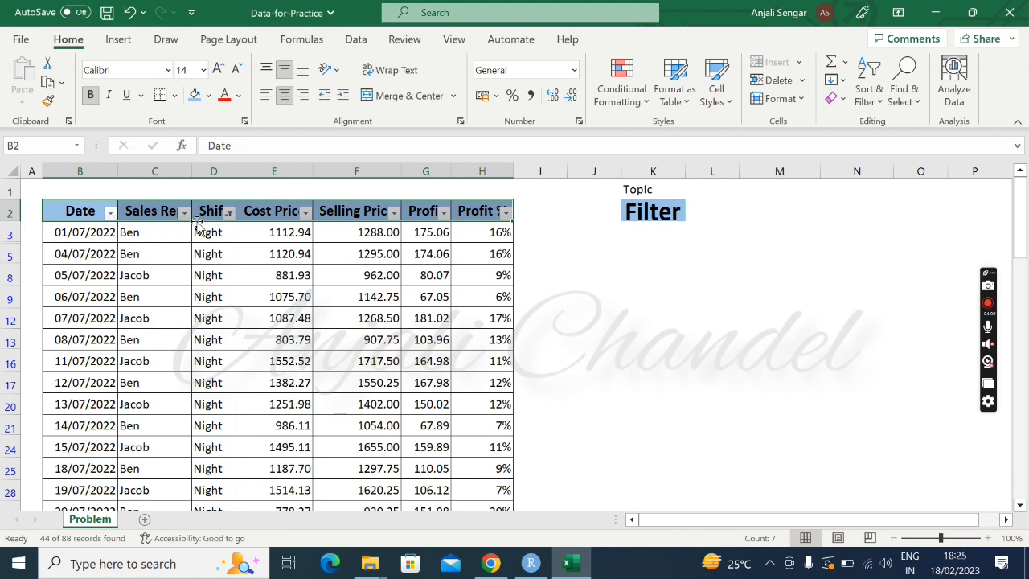
scroll(209, 271, down, 4)
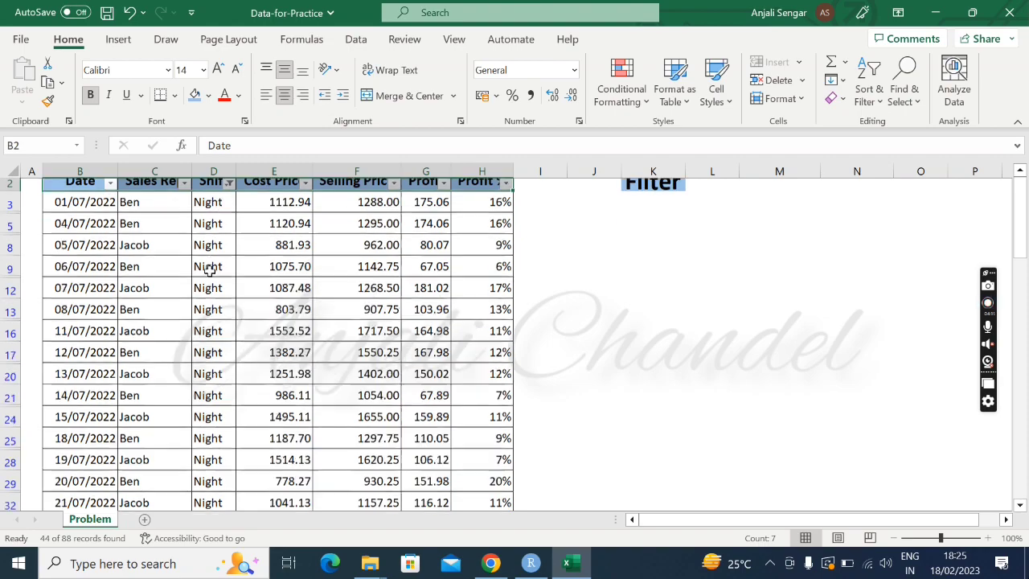
scroll(209, 271, down, 8)
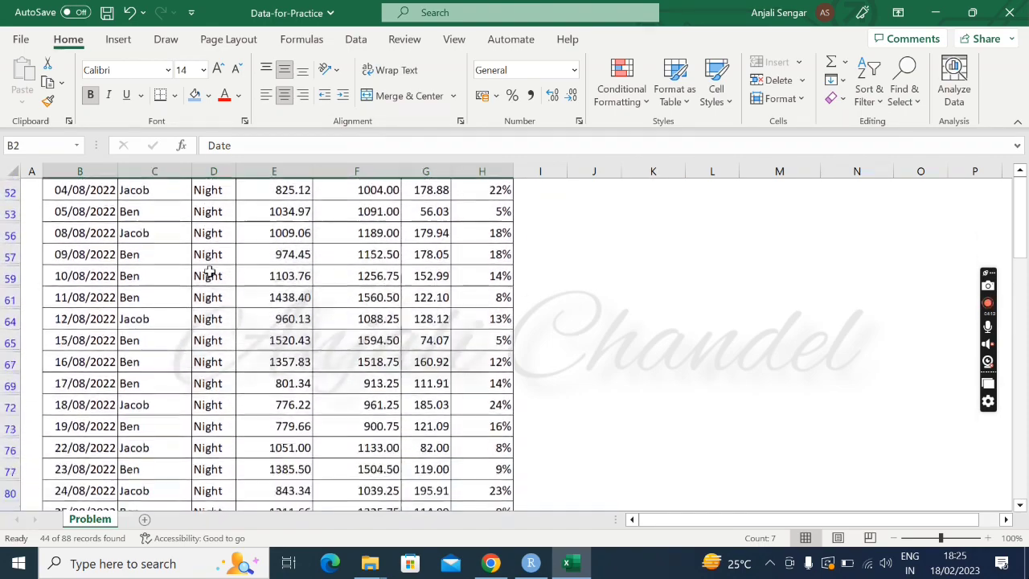
scroll(209, 271, up, 9)
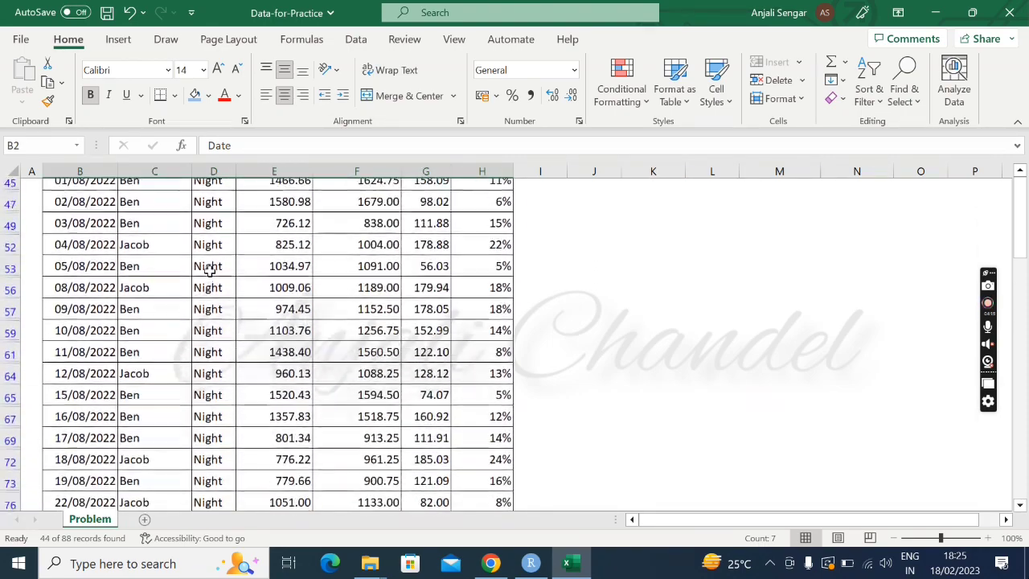
scroll(209, 271, up, 4)
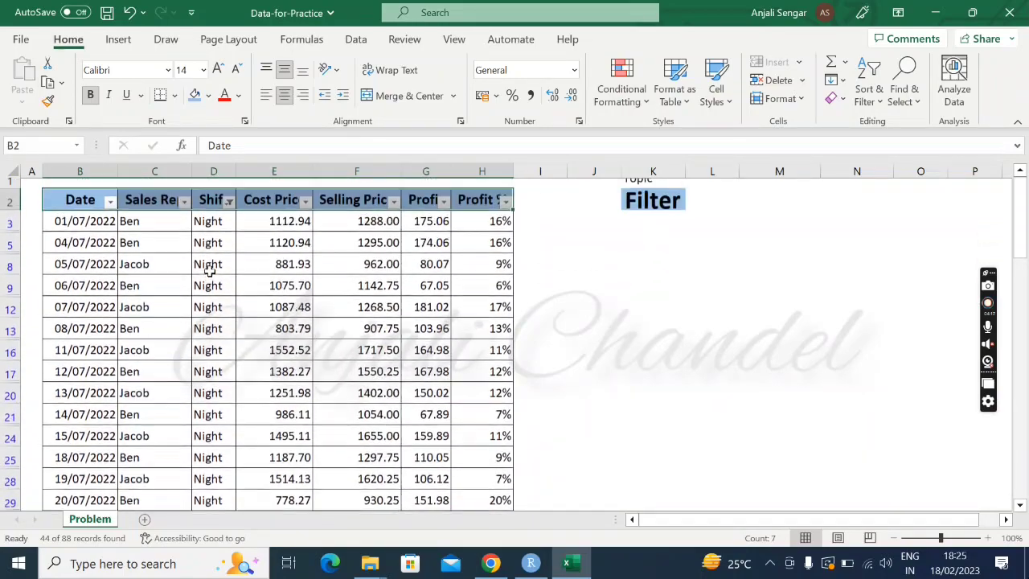
Filter the Sales Rep column to show only the second listed sales rep, and look through the filtered rows.
click(186, 214)
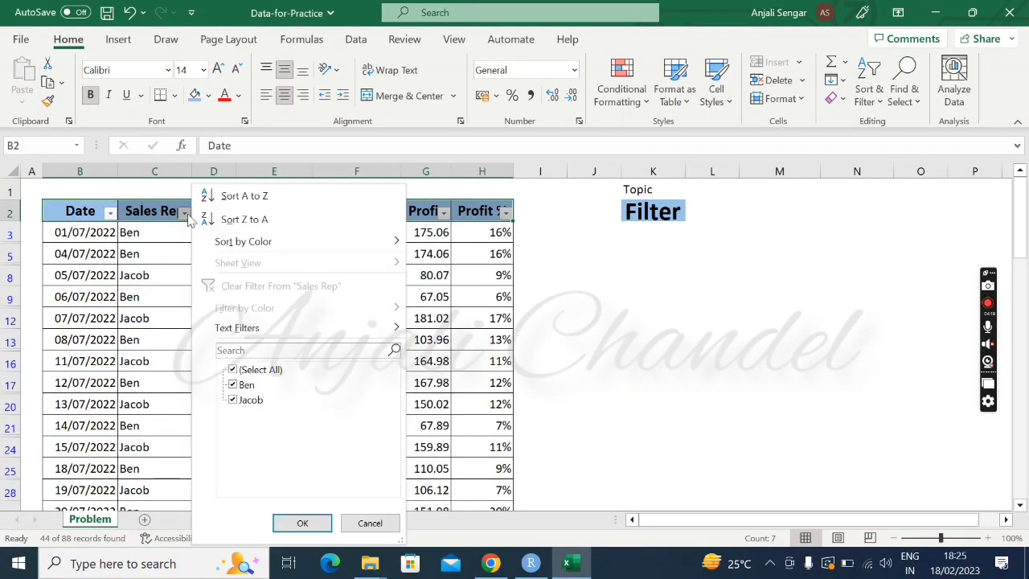
click(233, 369)
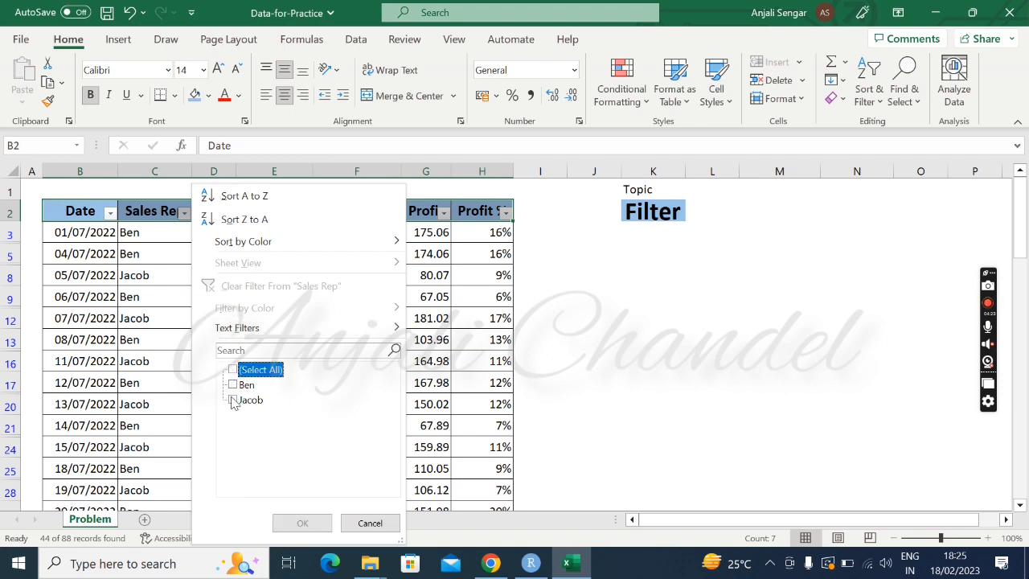
click(233, 399)
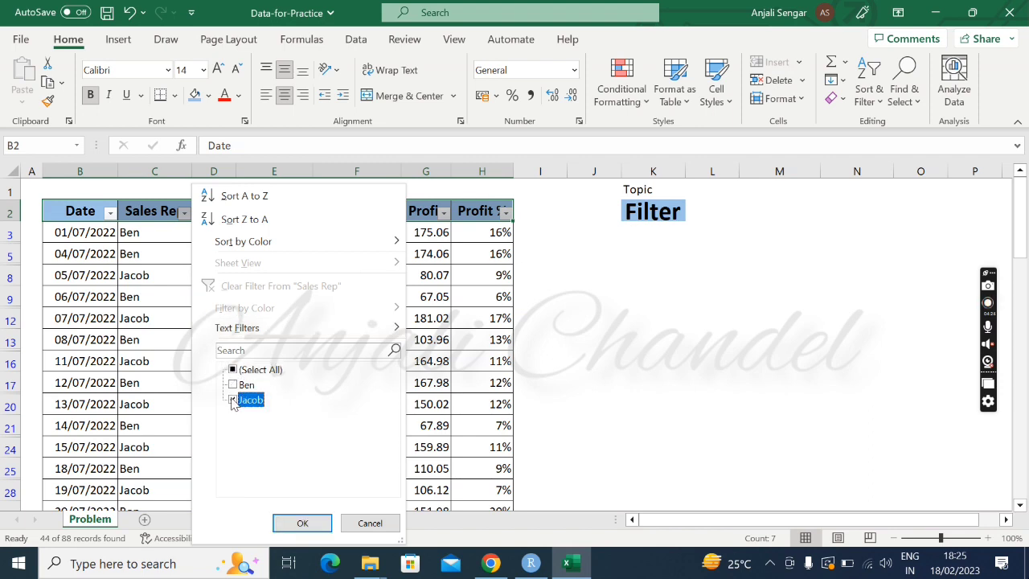
click(289, 522)
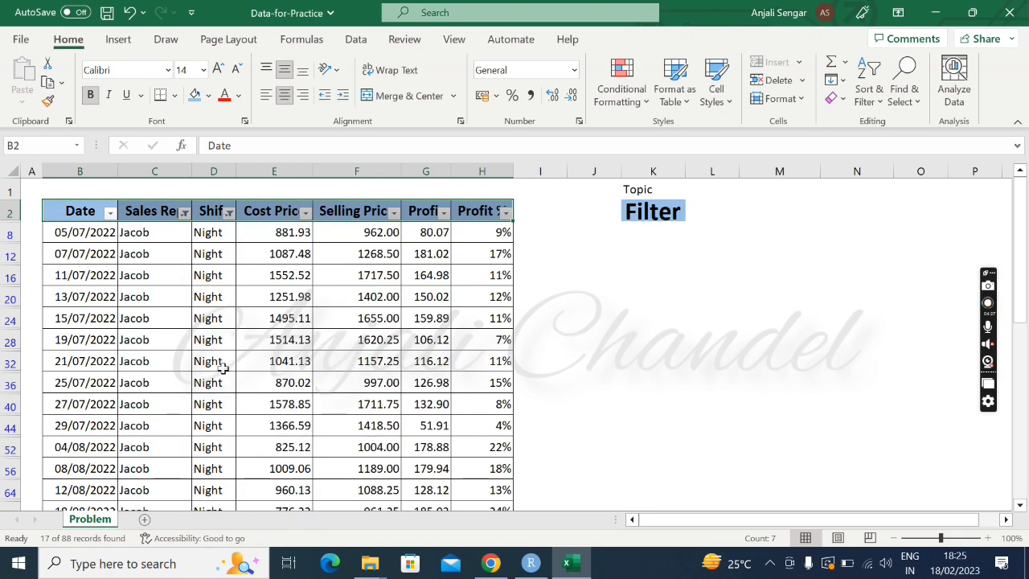
scroll(82, 404, down, 4)
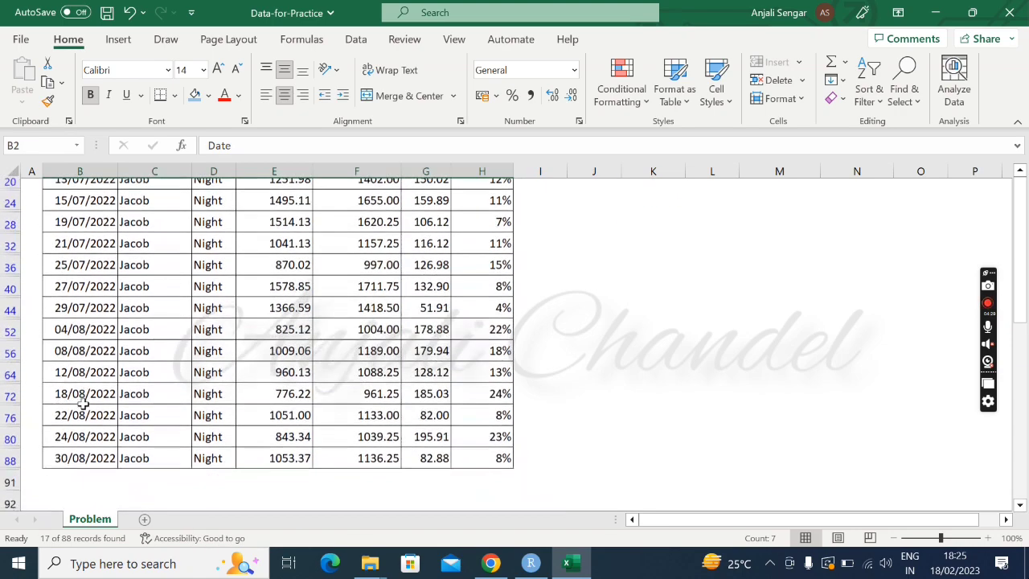
scroll(82, 403, up, 3)
scroll(82, 403, up, 1)
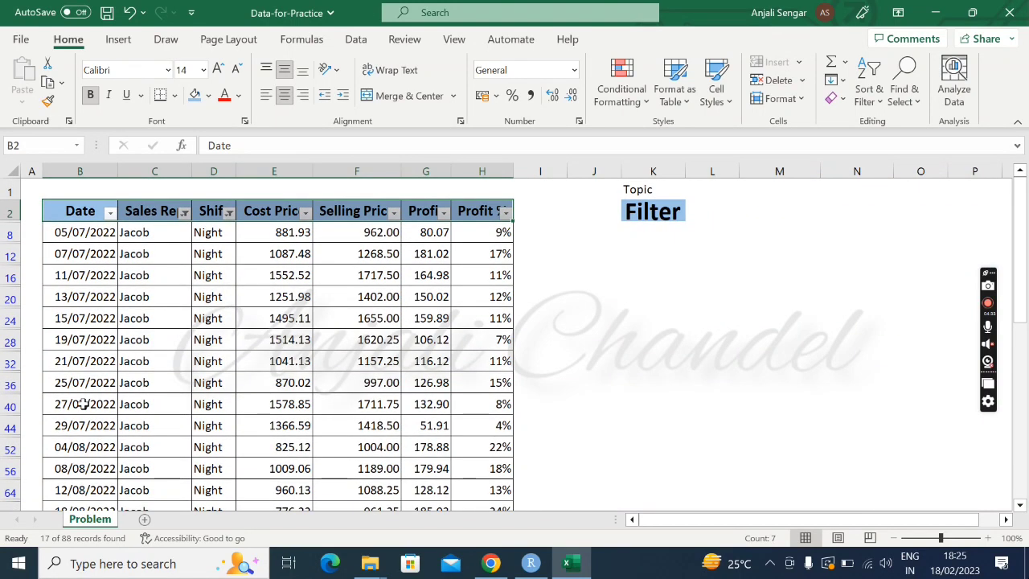
Examine the Date column's sort options and its Custom Sort settings, and close them without applying a sort.
click(110, 213)
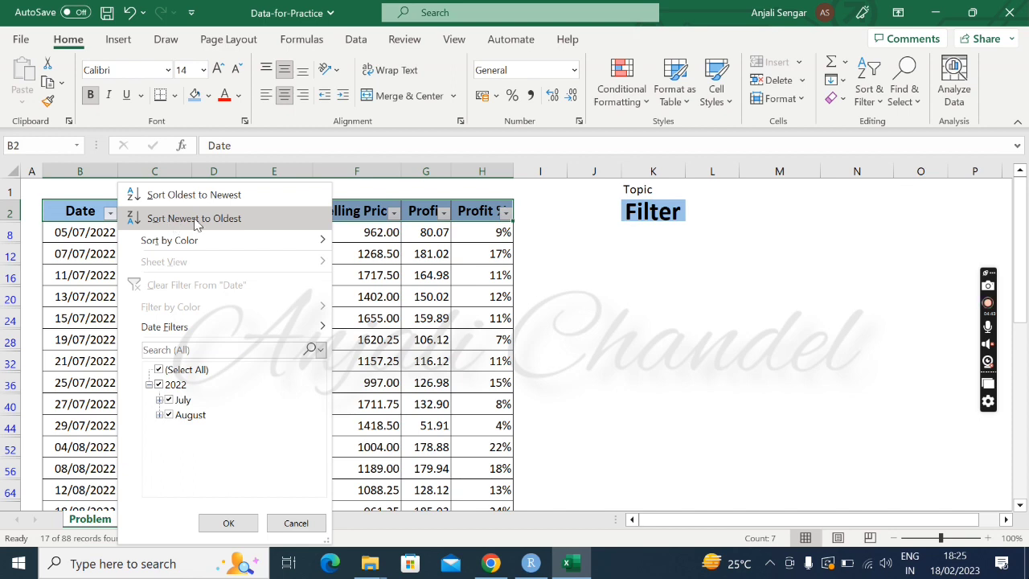
mouse_move(239, 241)
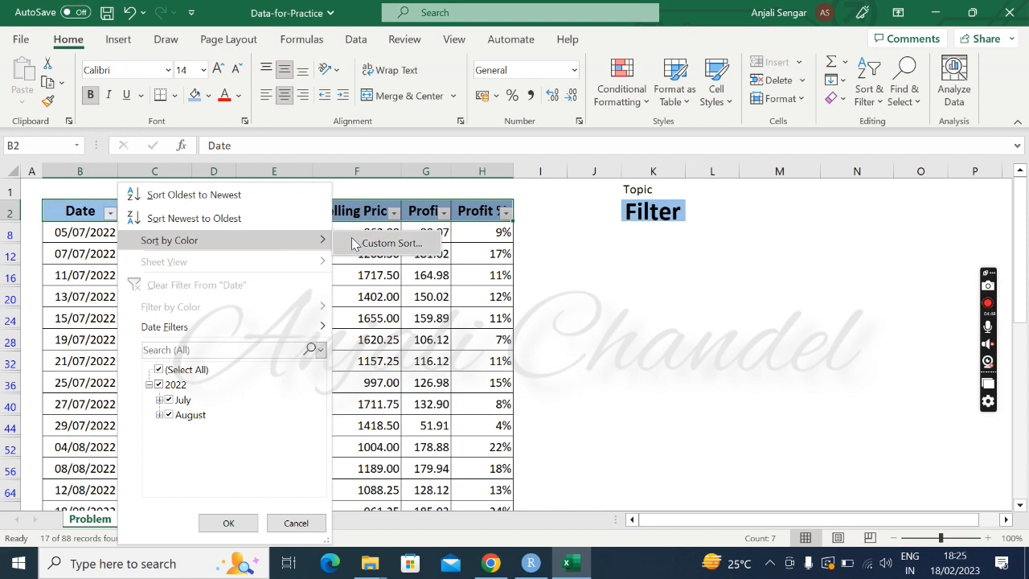
click(389, 243)
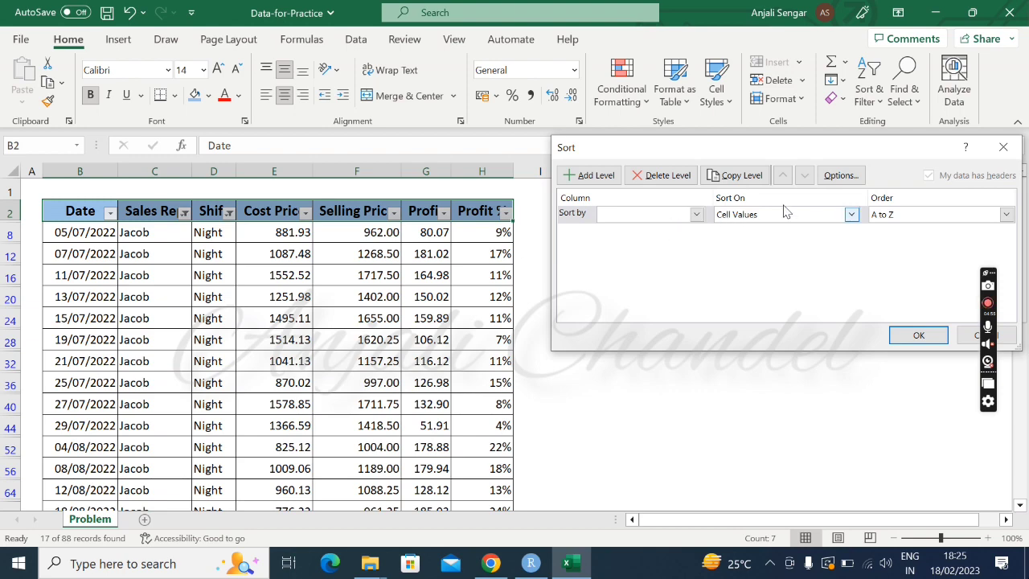
click(1004, 148)
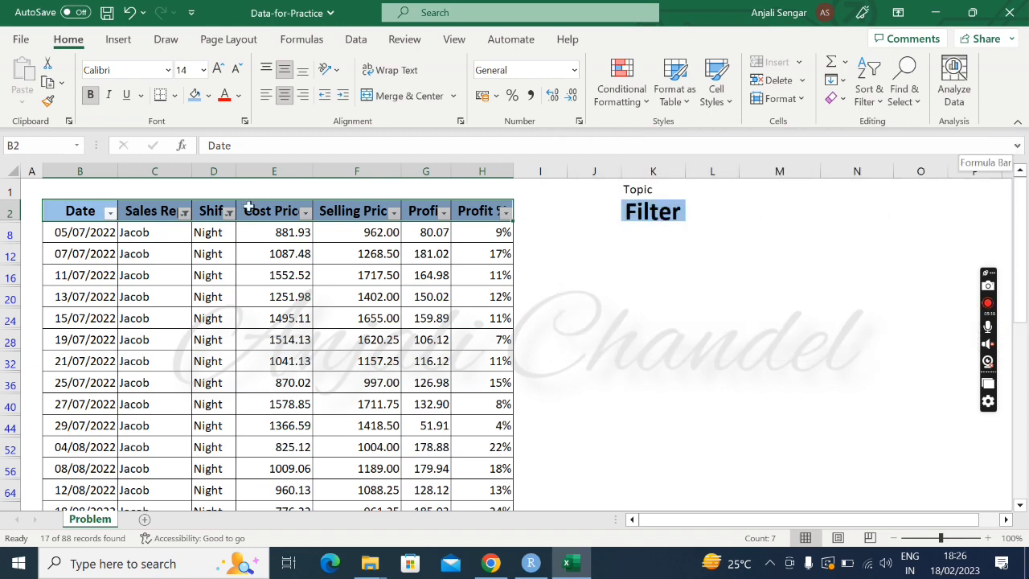